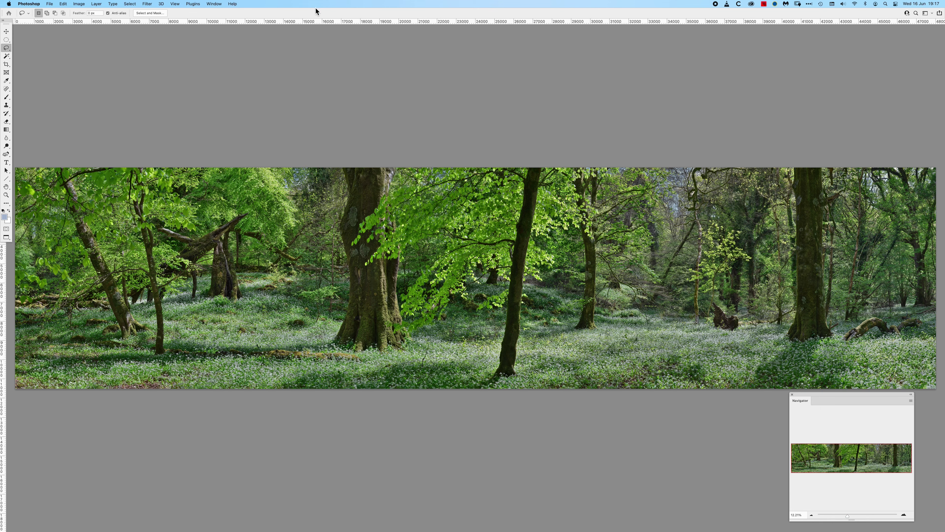
# Add a vertical guide, then view the 48023 × 11525 px image size at 300 pixels/inch
pyautogui.press('super+semicolon')
pyautogui.press('super+alt+i')
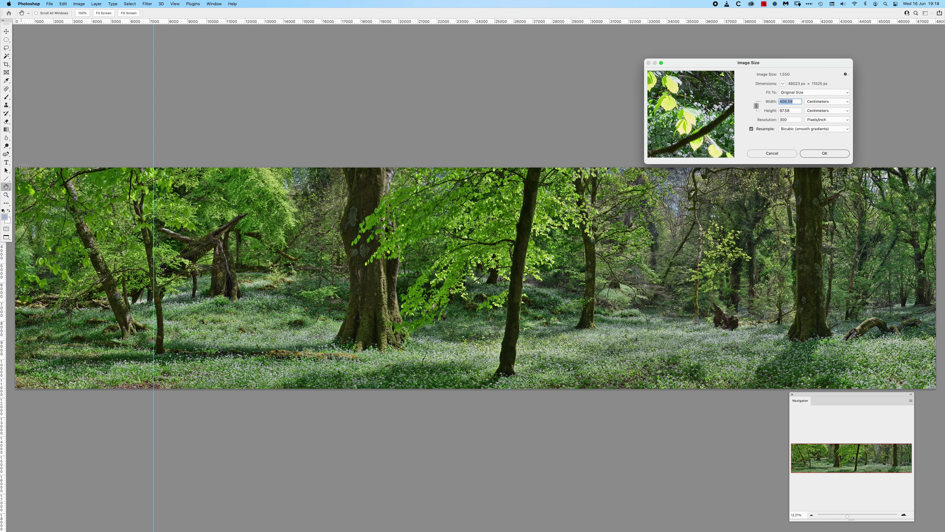
pyautogui.moveTo(671, 79)
pyautogui.moveTo(705, 64); pyautogui.dragTo(631, 60)
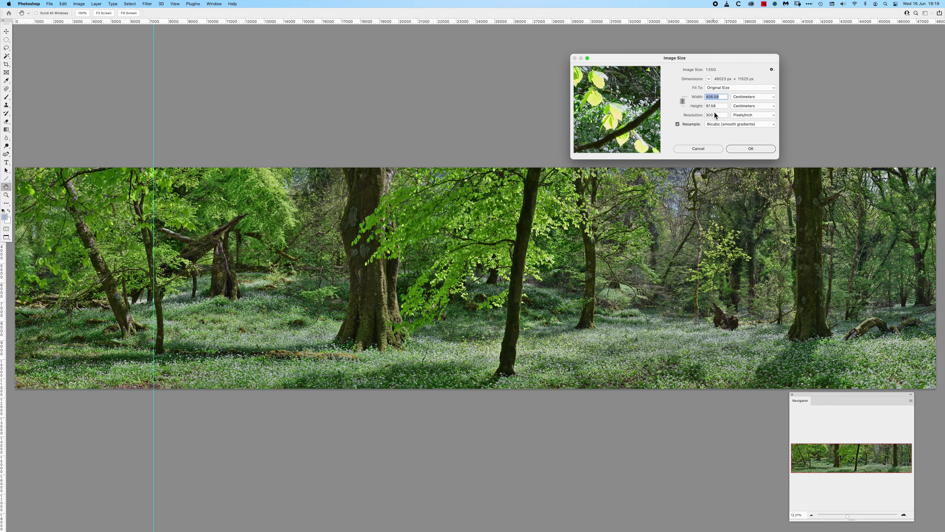
pyautogui.moveTo(720, 107); pyautogui.dragTo(697, 106)
pyautogui.doubleClick(721, 98)
pyautogui.click(698, 148)
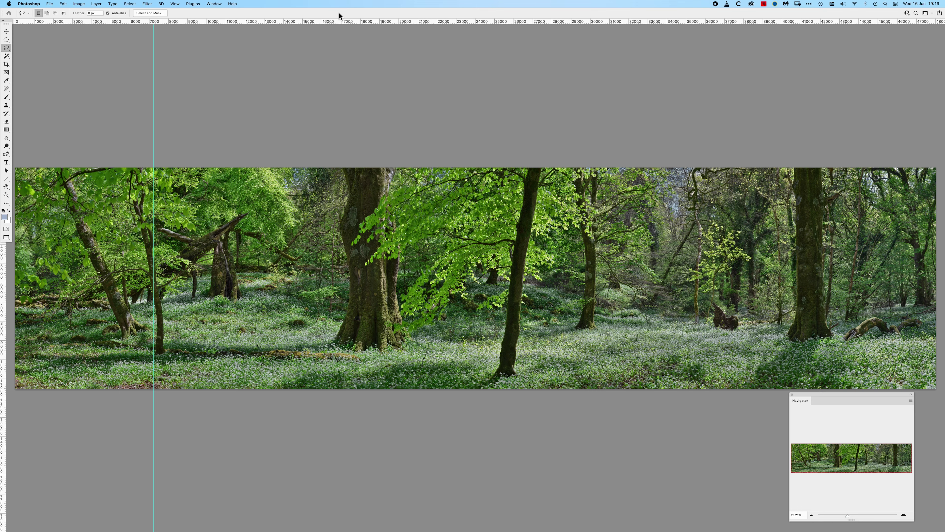
# Clear the vertical guide from the panorama
pyautogui.press('super+semicolon')
# Zoom into the centre and pan over the mossy trunk, bracket fungi and wild garlic
pyautogui.press('super+plus')
pyautogui.press('super+plus')
pyautogui.press('super+plus')
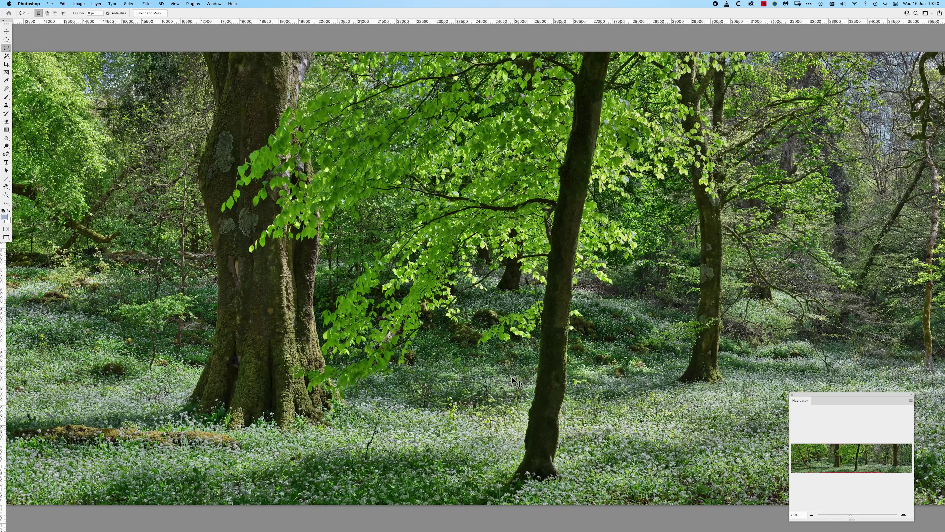
pyautogui.press('super+plus')
pyautogui.press('super+plus')
pyautogui.press('super+plus')
pyautogui.press('super+plus')
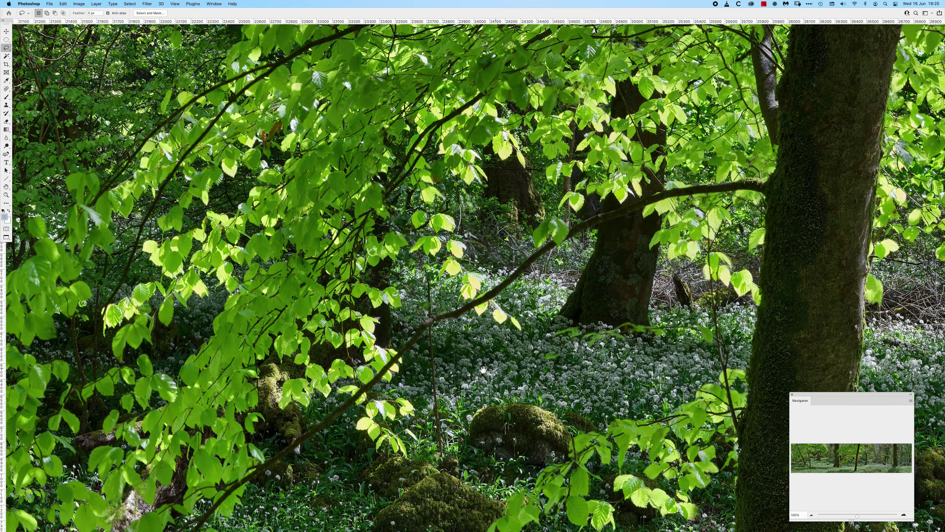
pyautogui.hscroll(-15, 223, 372)
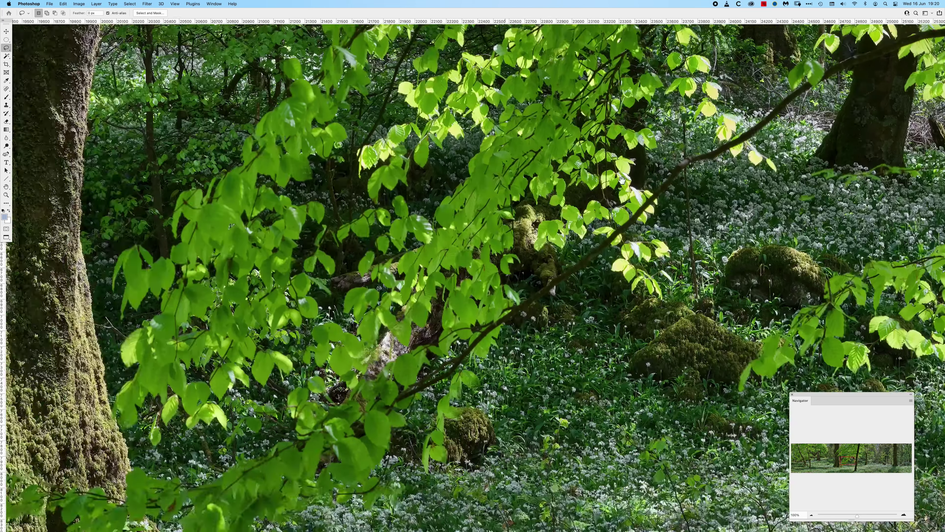
pyautogui.hscroll(-10, 242, 405)
pyautogui.scroll(-5, 246, 332)
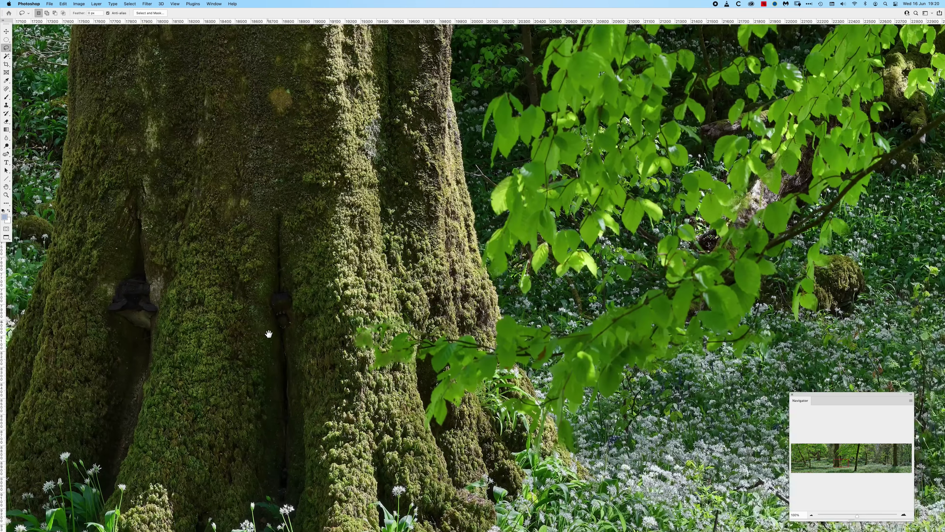
pyautogui.scroll(10, 344, 399)
pyautogui.hscroll(-5, 344, 400)
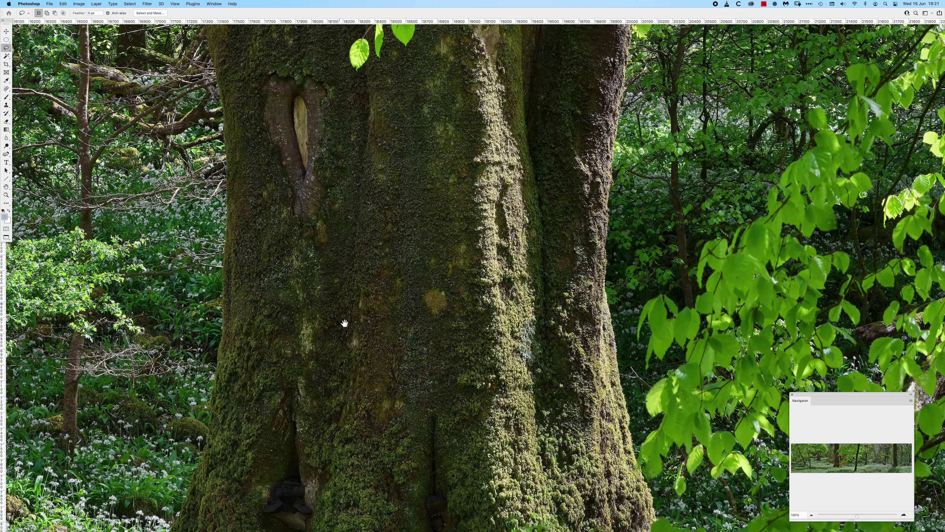
pyautogui.hscroll(-1, 339, 366)
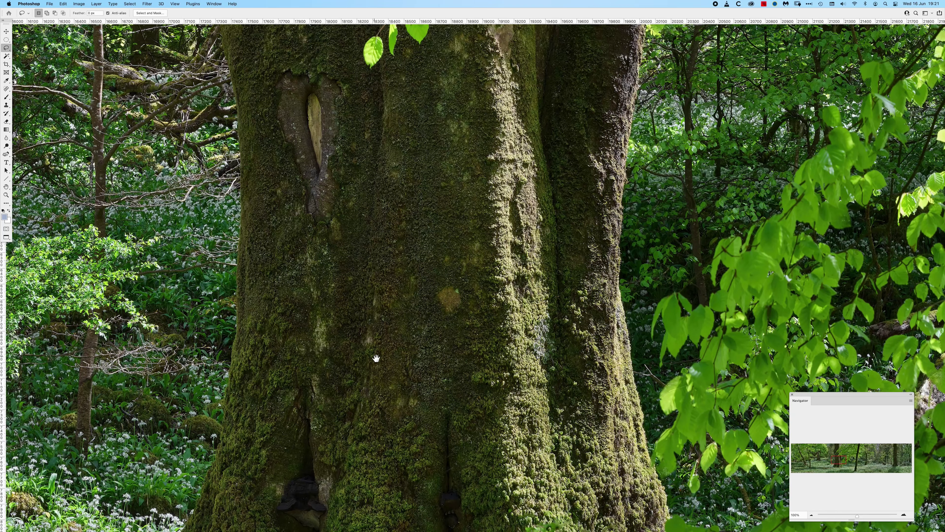
pyautogui.press('super+equal')
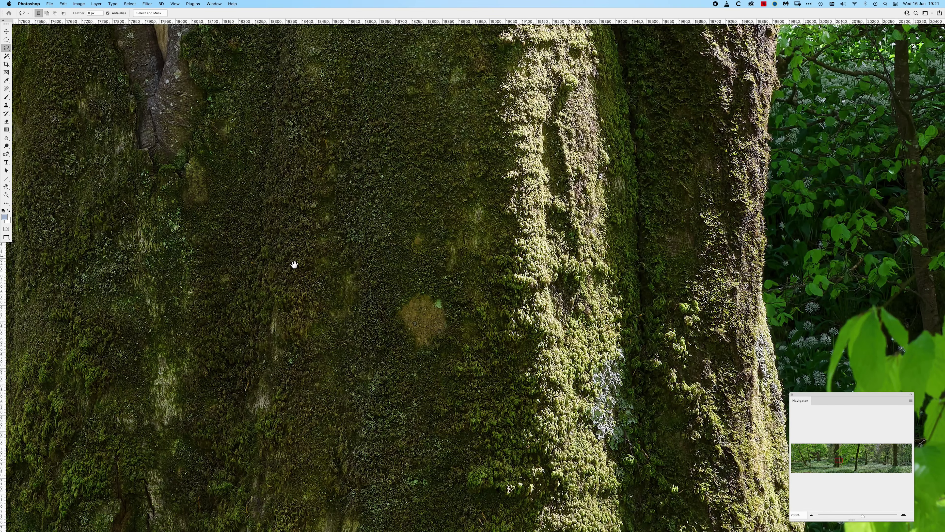
pyautogui.moveTo(245, 295); pyautogui.dragTo(332, 278)
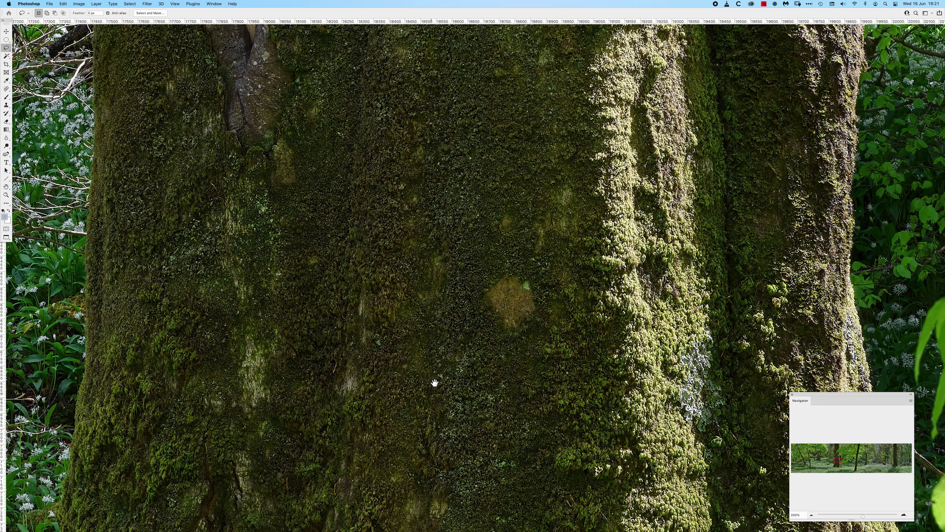
pyautogui.moveTo(431, 391); pyautogui.dragTo(436, 257)
pyautogui.moveTo(445, 298); pyautogui.dragTo(451, 358)
pyautogui.moveTo(423, 275); pyautogui.dragTo(409, 150)
pyautogui.moveTo(412, 358); pyautogui.dragTo(608, 127)
pyautogui.moveTo(245, 429); pyautogui.dragTo(269, 247)
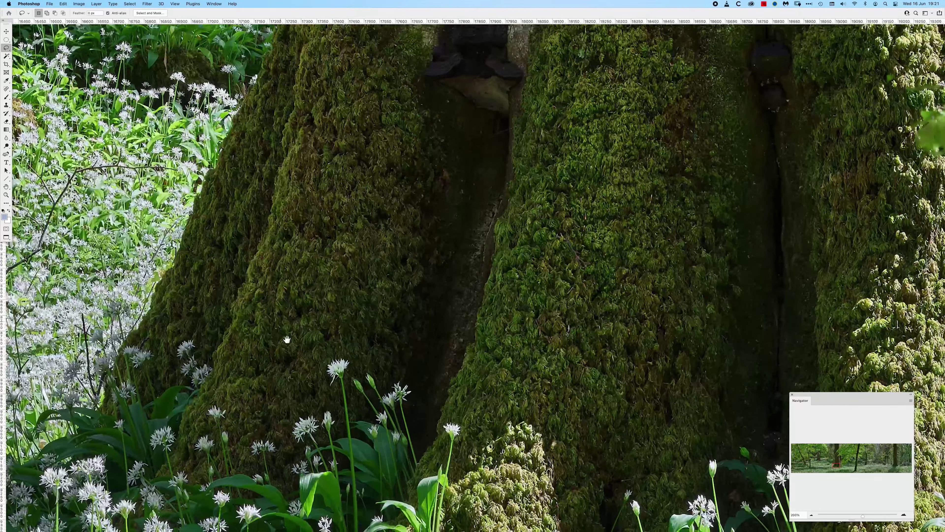
pyautogui.moveTo(305, 432); pyautogui.dragTo(316, 209)
pyautogui.moveTo(354, 351); pyautogui.dragTo(362, 52)
pyautogui.moveTo(539, 465); pyautogui.dragTo(506, 331)
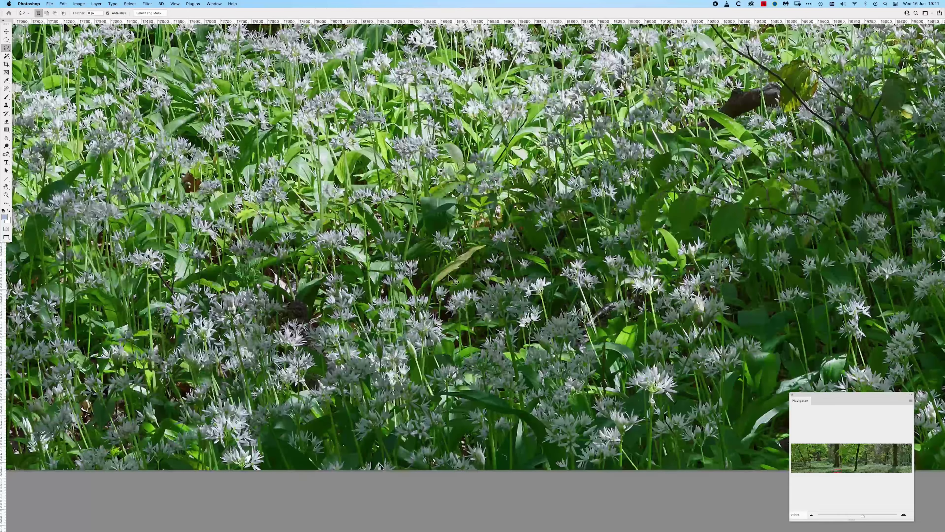
pyautogui.moveTo(484, 209); pyautogui.dragTo(498, 283)
pyautogui.press('super+0')
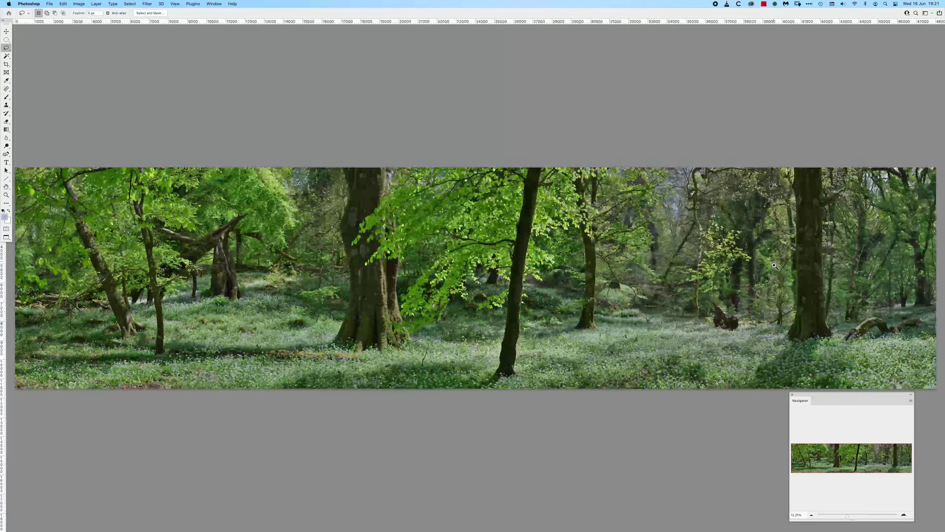
# Zoom onto the right-hand mossy trunk and pan over its lichen, base and wild garlic
pyautogui.moveTo(821, 291); pyautogui.dragTo(821, 292)
pyautogui.moveTo(762, 317); pyautogui.dragTo(263, 325)
pyautogui.moveTo(467, 387); pyautogui.dragTo(411, 298)
pyautogui.moveTo(411, 355); pyautogui.dragTo(418, 283)
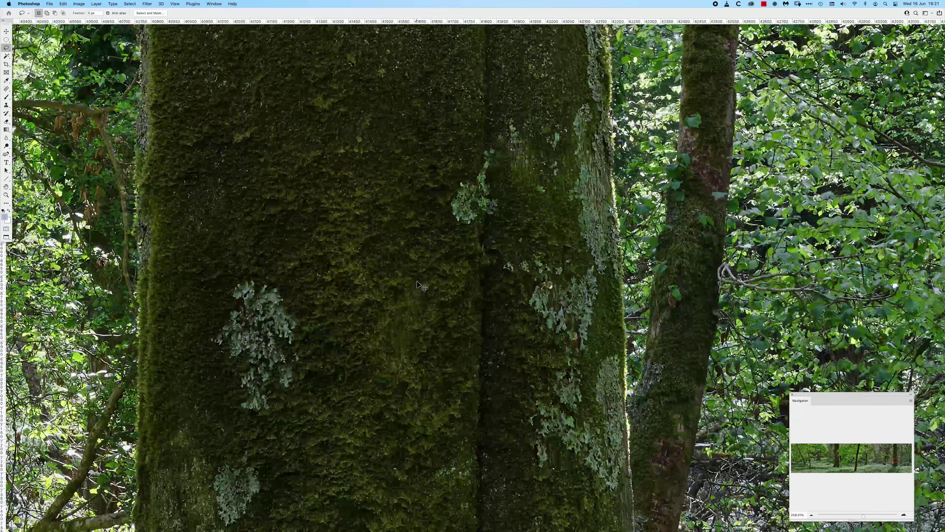
pyautogui.press('super+y')
pyautogui.press('super+minus')
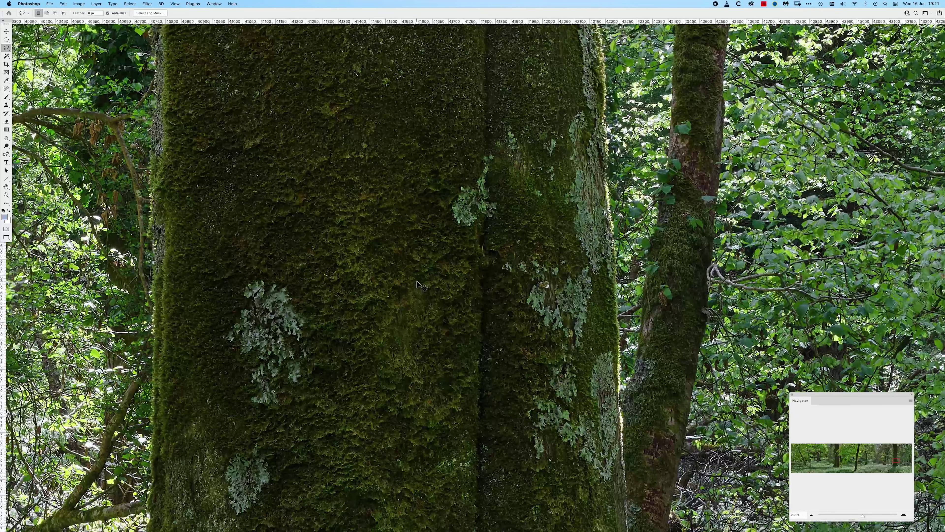
pyautogui.scroll(-8, 391, 359)
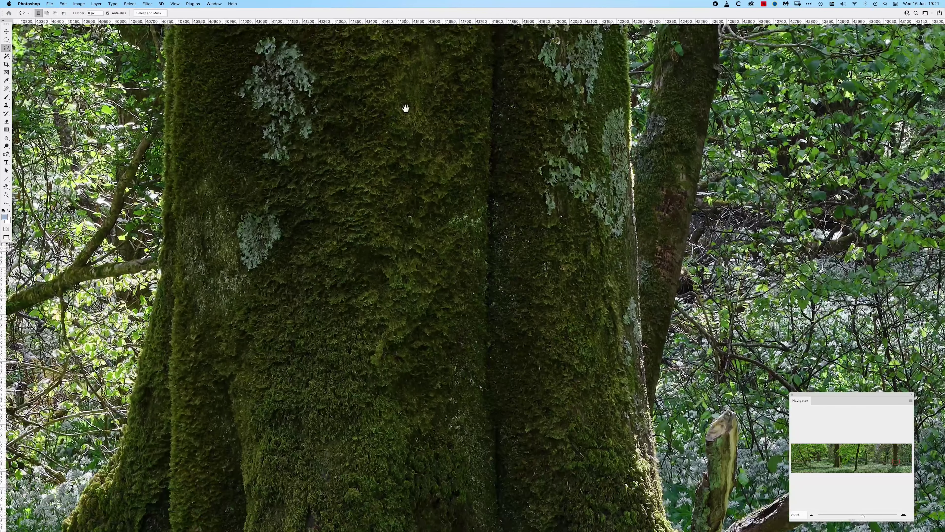
pyautogui.scroll(-5, 341, 203)
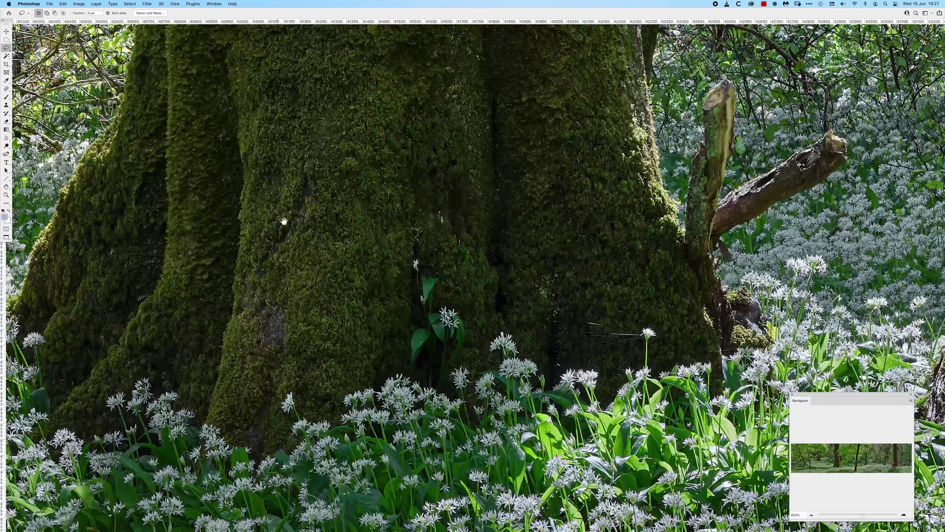
pyautogui.moveTo(274, 235); pyautogui.dragTo(462, 356)
pyautogui.moveTo(580, 274); pyautogui.dragTo(453, 446)
pyautogui.moveTo(371, 226); pyautogui.dragTo(410, 366)
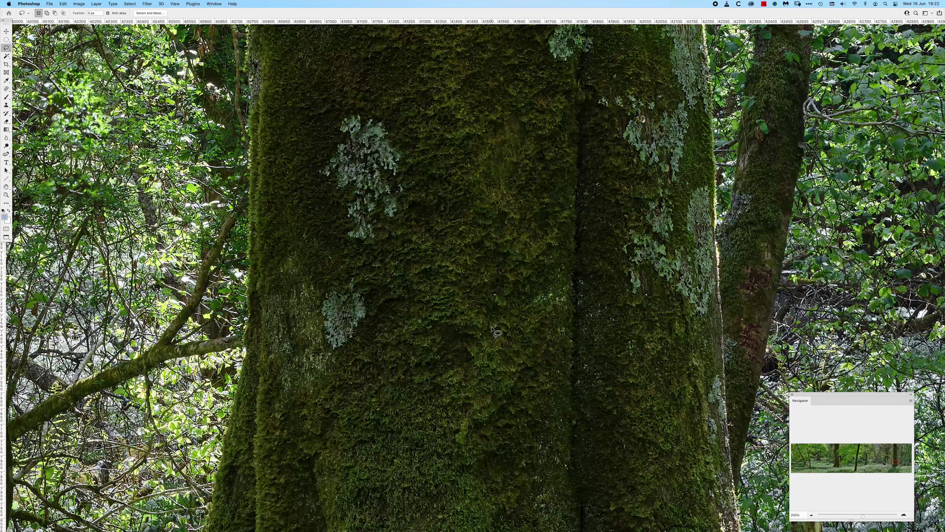
pyautogui.moveTo(445, 443); pyautogui.dragTo(450, 139)
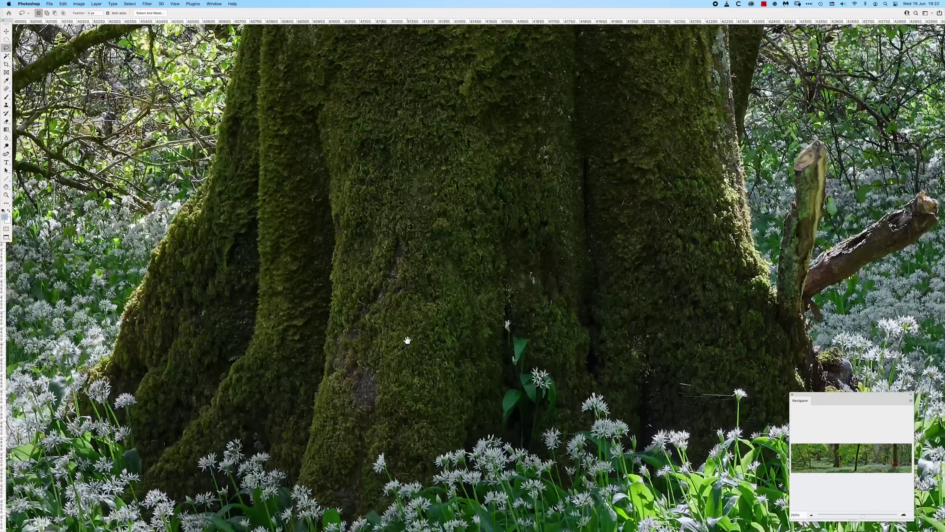
pyautogui.moveTo(408, 340); pyautogui.dragTo(384, 226)
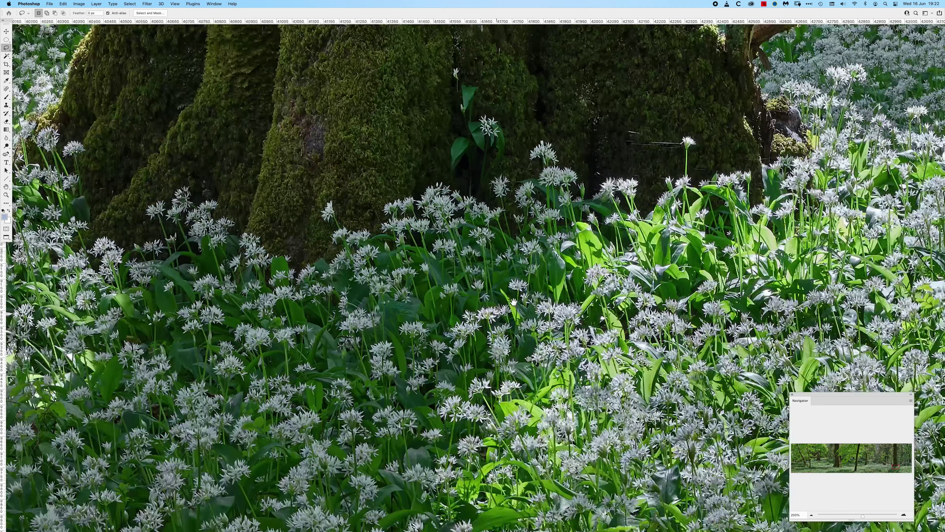
pyautogui.moveTo(514, 301); pyautogui.dragTo(528, 340)
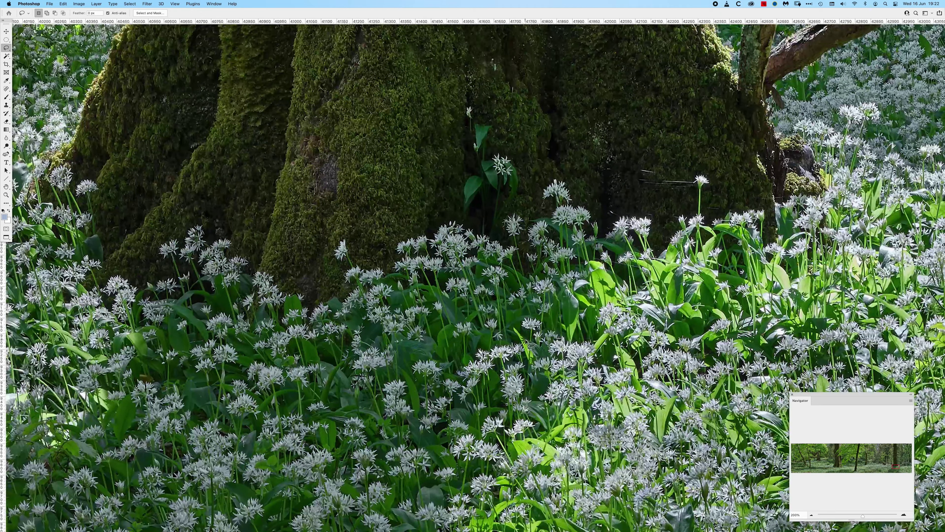
pyautogui.press('super+minus')
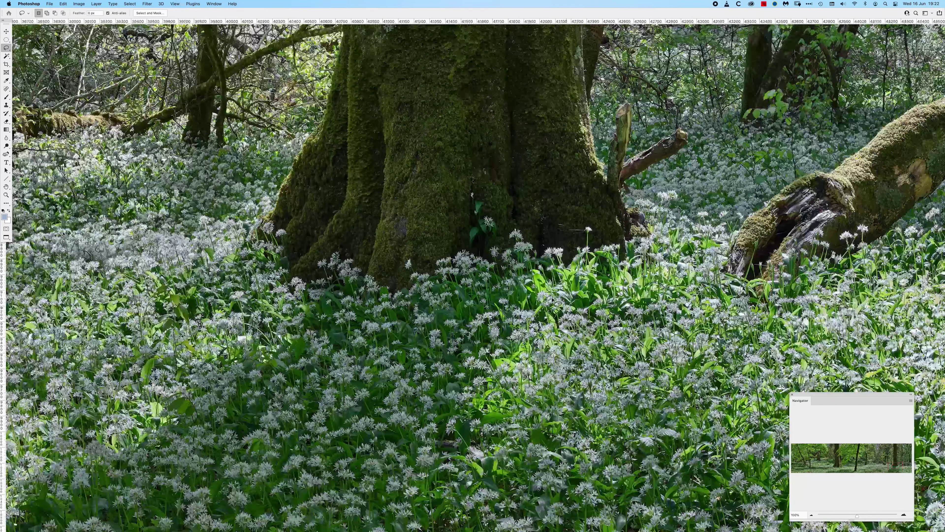
pyautogui.hscroll(10, 763, 219)
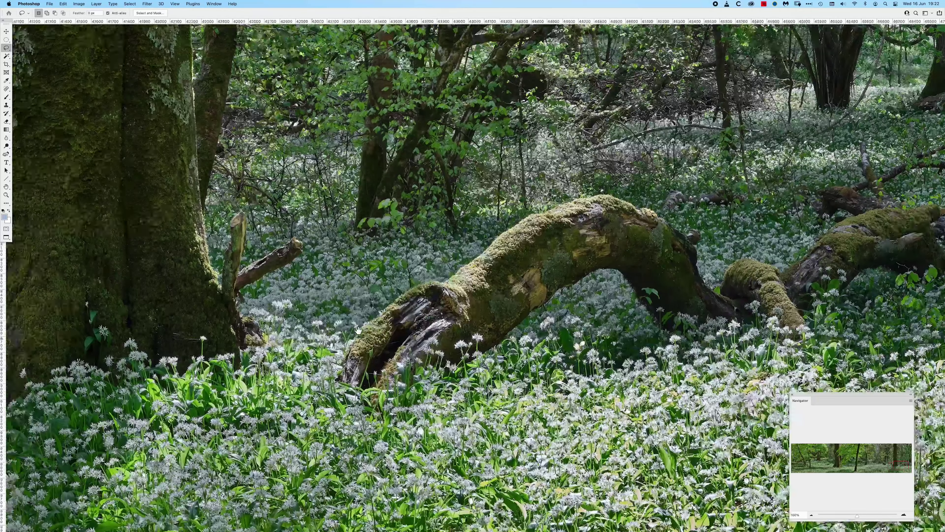
pyautogui.hscroll(-10, 601, 331)
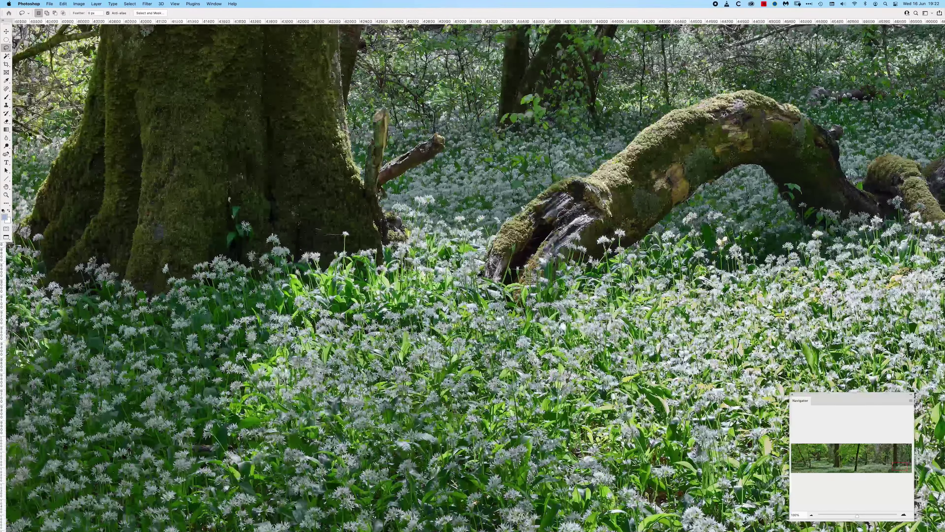
pyautogui.press('super+0')
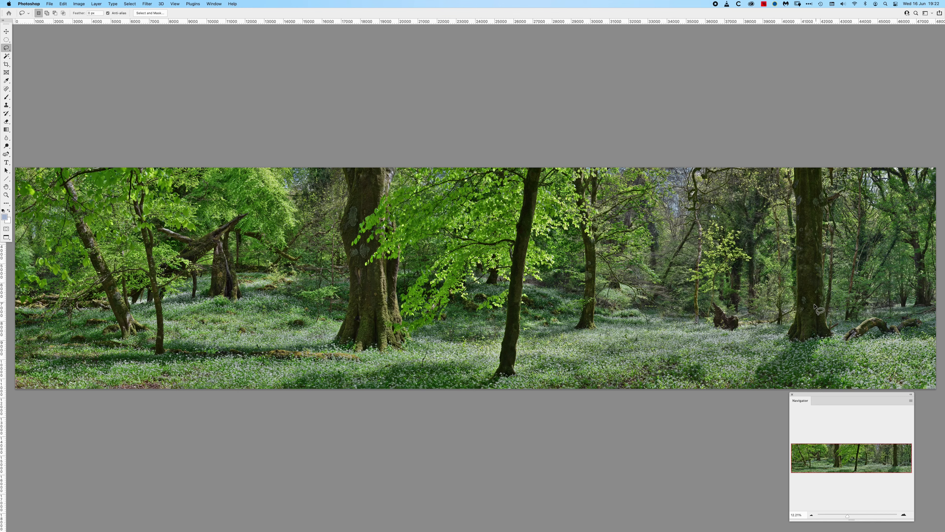
pyautogui.moveTo(812, 321); pyautogui.dragTo(770, 314)
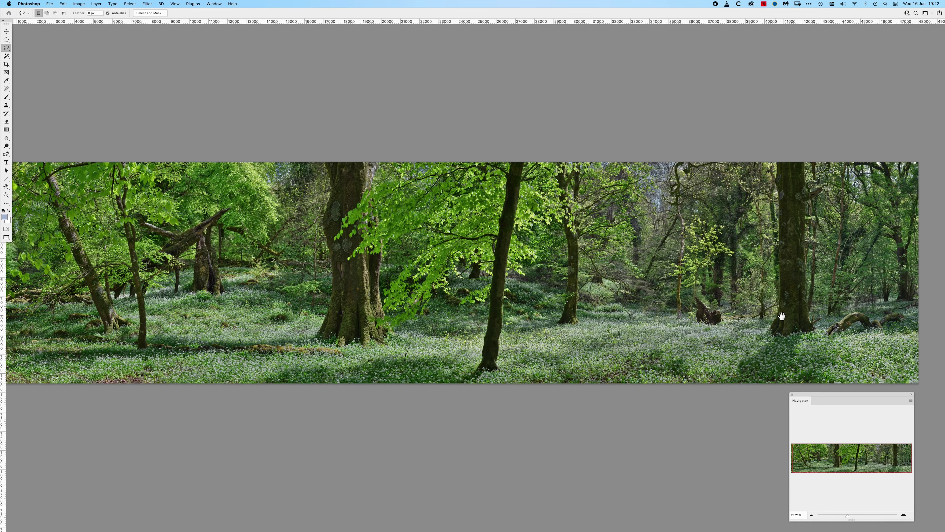